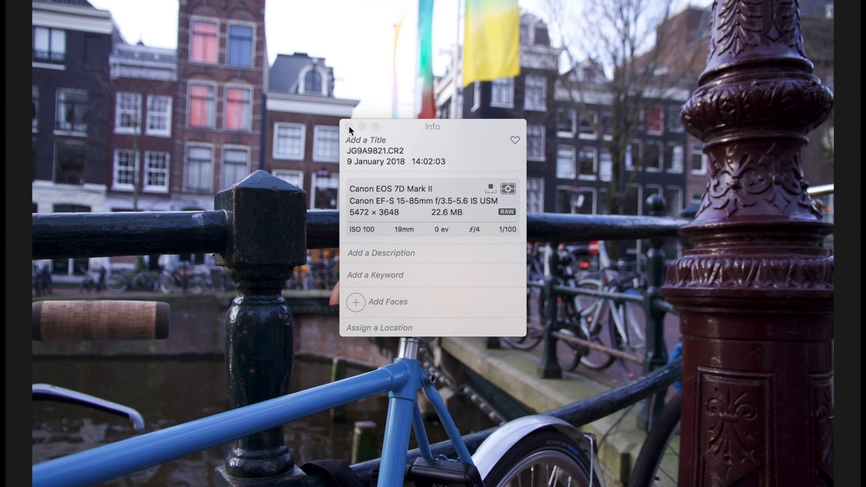
Close the photo's info window and open the photo for editing with the Color and Black & White adjustments expanded
key("super+i")
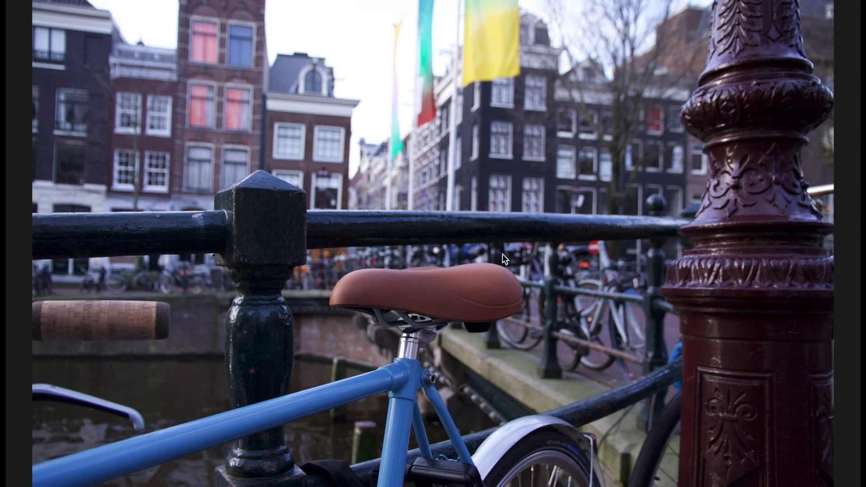
left_click(838, 23)
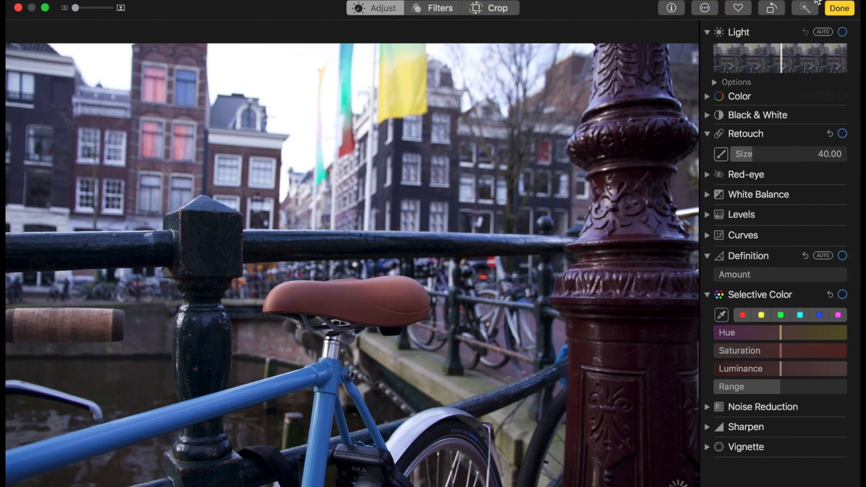
left_click(708, 96)
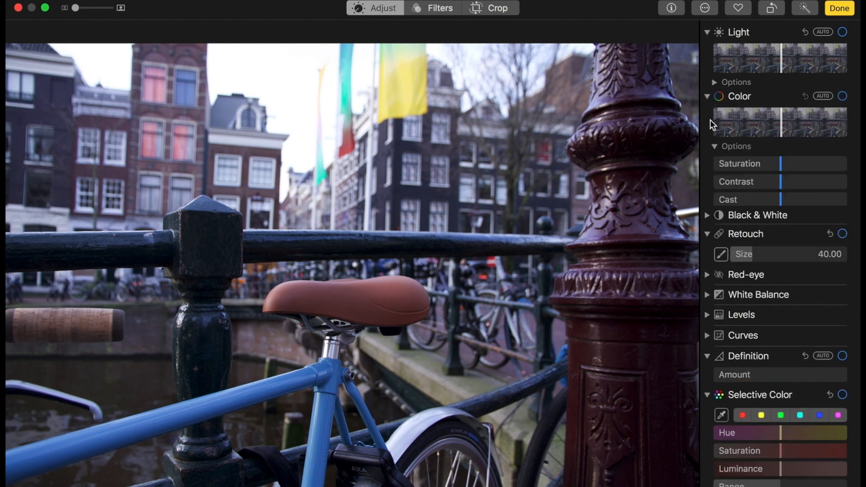
left_click(707, 218)
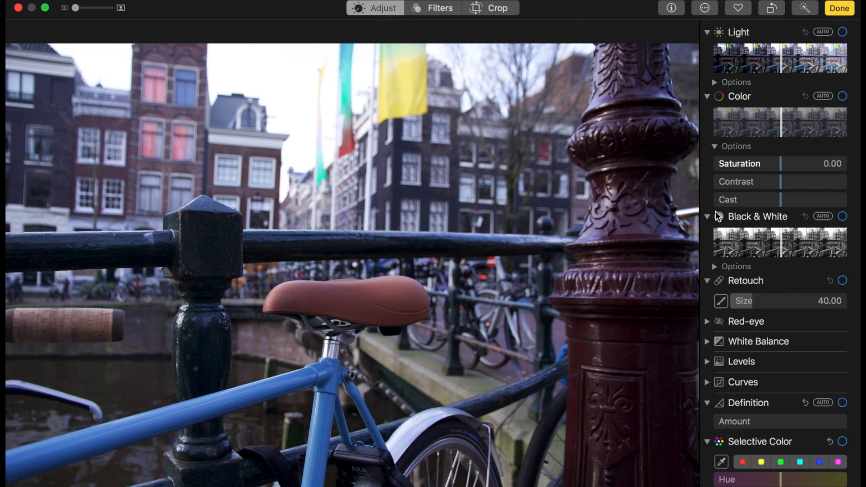
Correct the white balance in Neutral Gray mode by sampling neutral tones in the photo
left_click(707, 345)
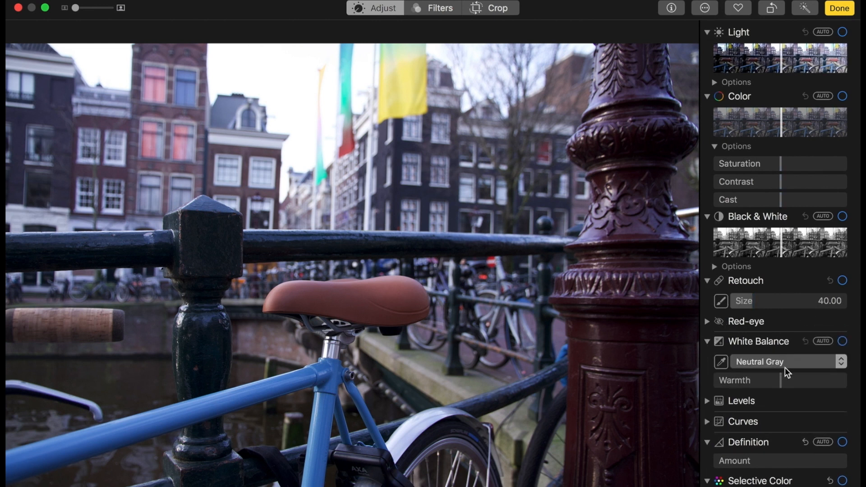
left_click(722, 362)
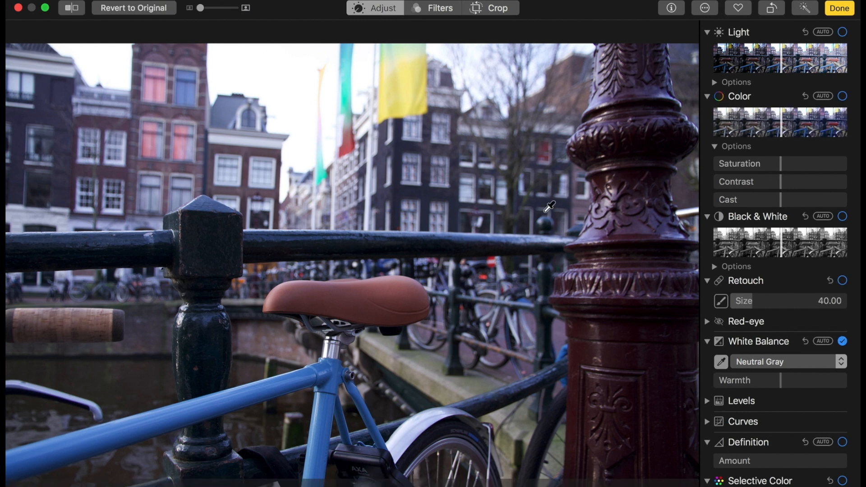
left_click(414, 183)
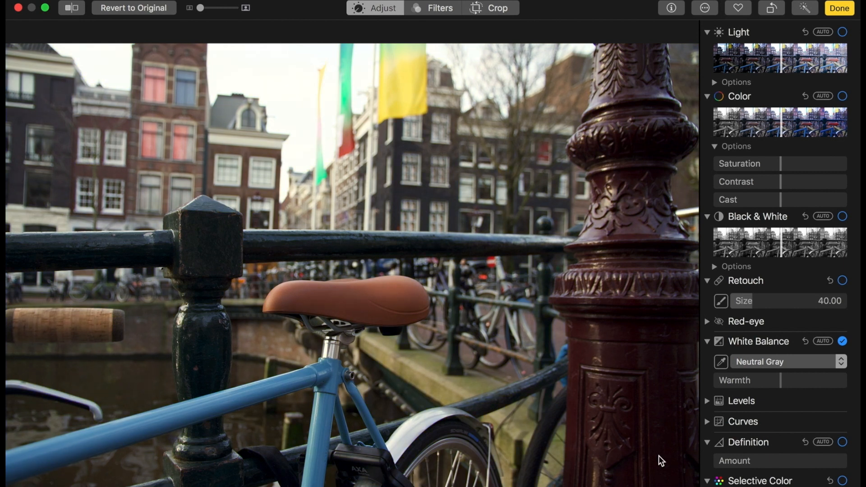
left_click(720, 362)
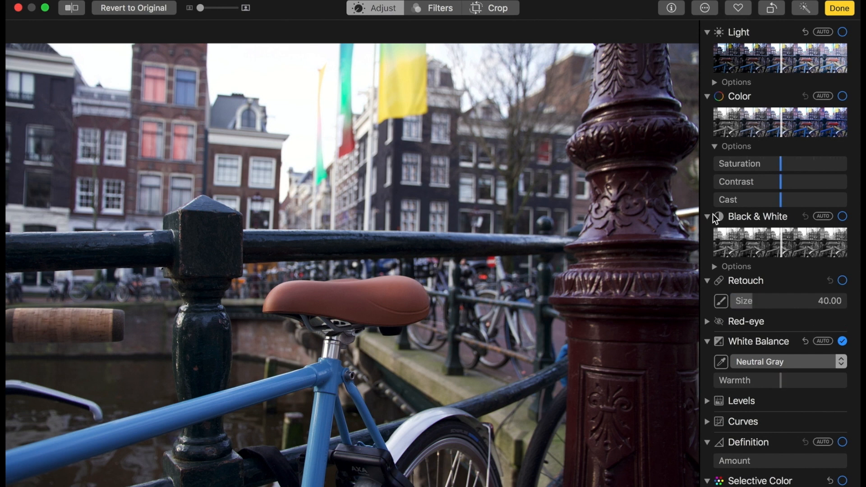
Set the Light adjustments to exposure 0.05, highlights 0.07 and shadows -0.26
left_click(726, 82)
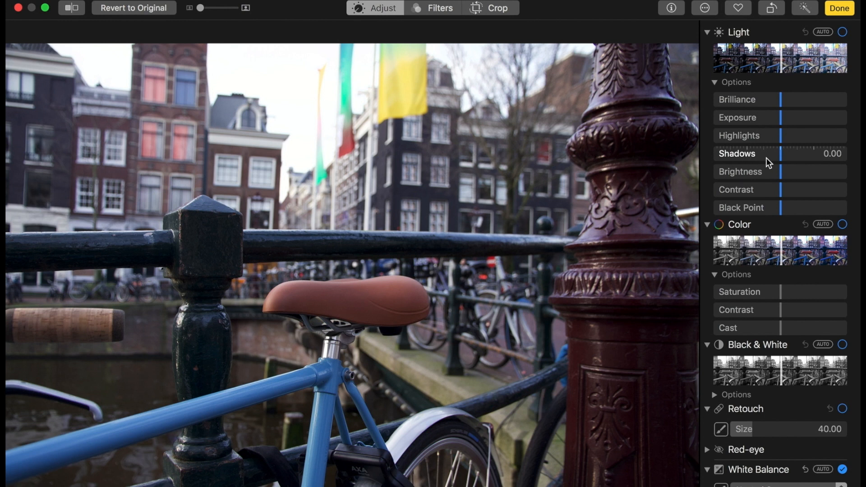
left_click_drag(781, 120, 785, 122)
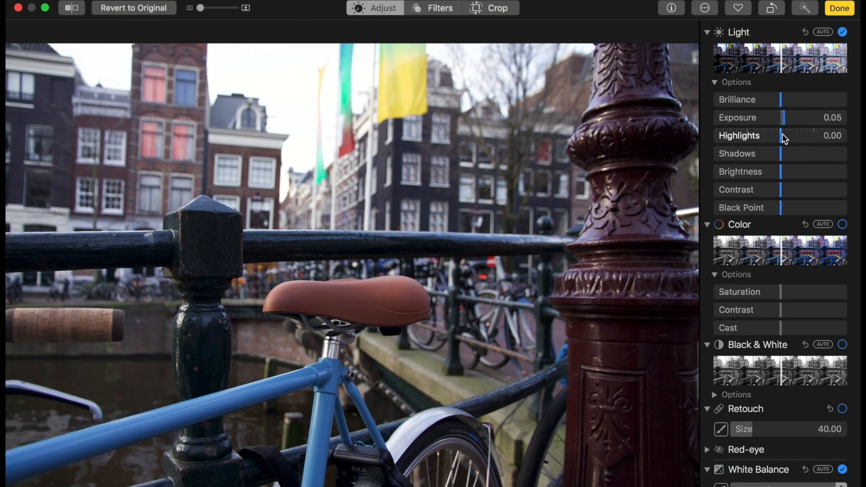
left_click_drag(782, 134, 785, 133)
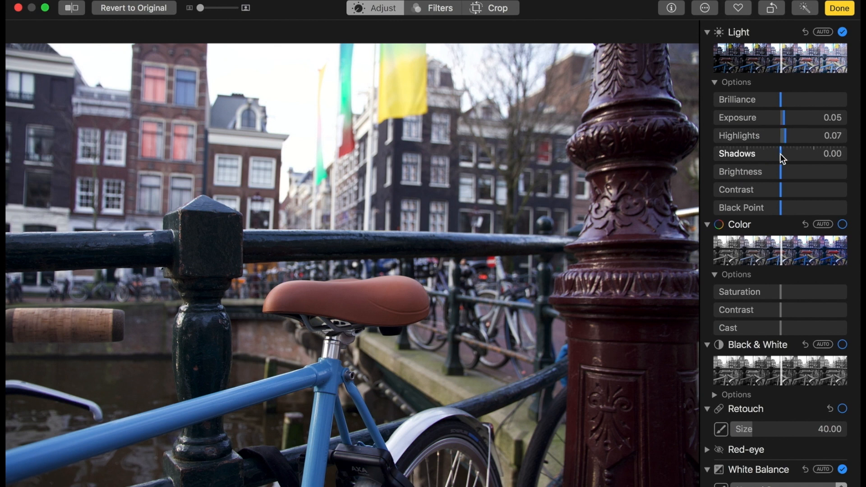
left_click_drag(781, 153, 763, 155)
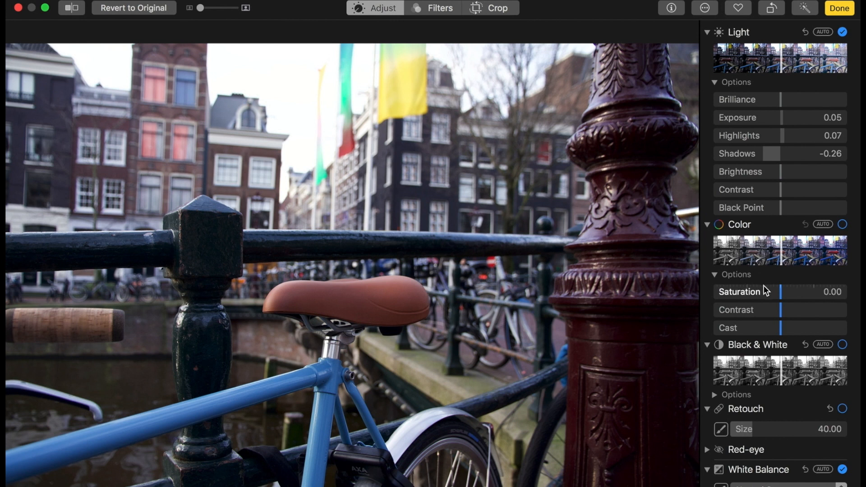
Adjust the reds in Selective Color to hue -20.93, saturation 12.00 and luminance 4.99
scroll(764, 286, "down", 10)
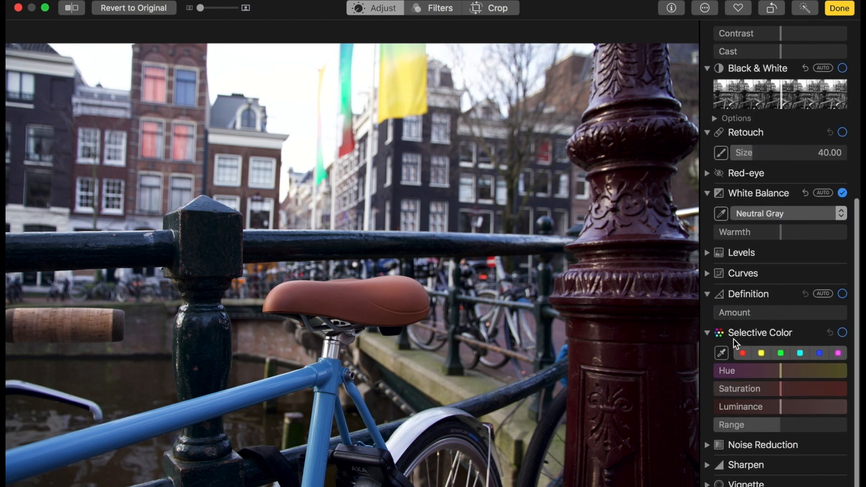
left_click(742, 354)
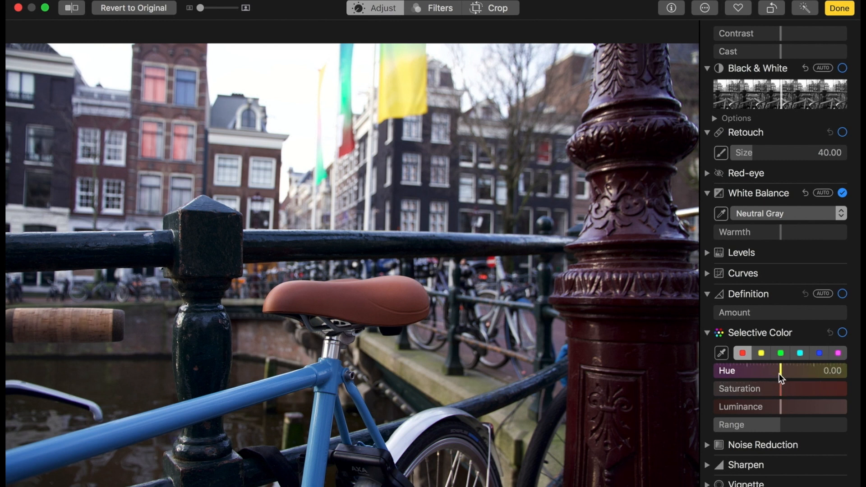
left_click_drag(783, 372, 757, 374)
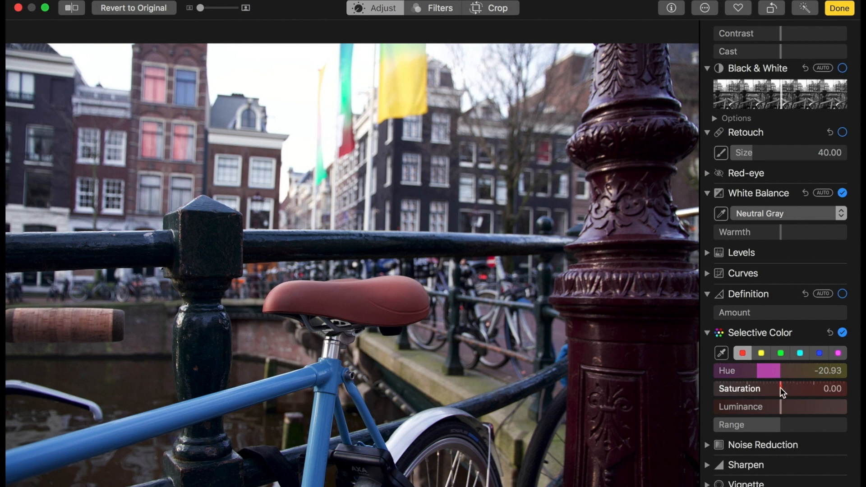
left_click_drag(781, 388, 784, 407)
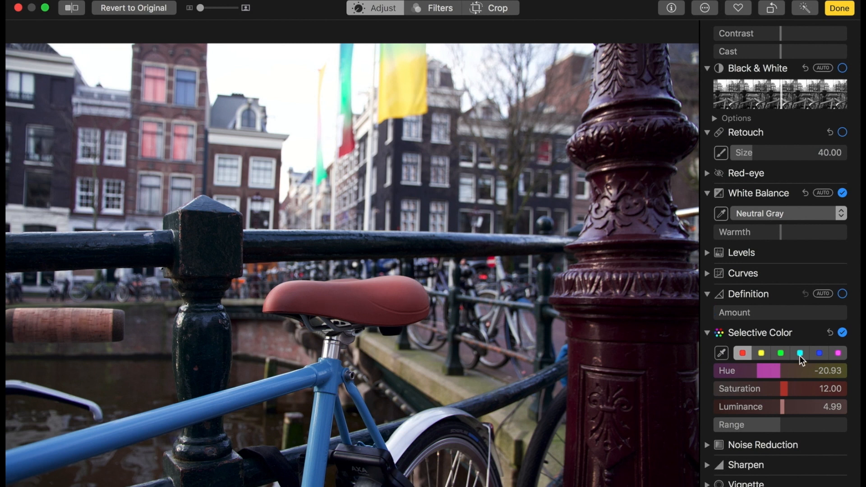
Shift the yellows toward orange in Selective Color, and set the greens to hue -15.58, saturation 11.23 and luminance 4.17
left_click(761, 353)
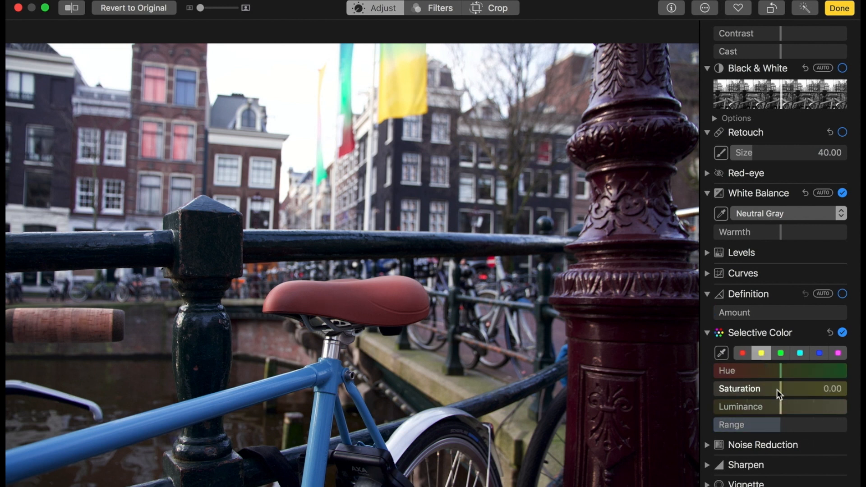
left_click_drag(780, 374, 783, 407)
left_click(783, 353)
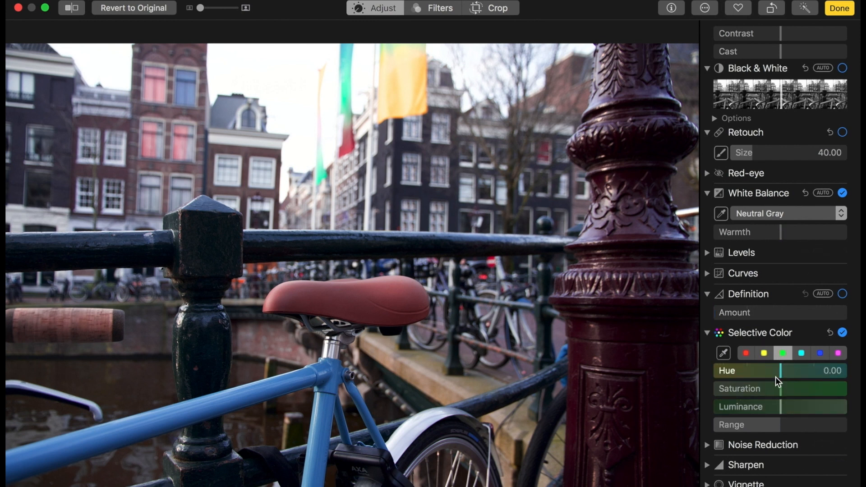
left_click_drag(780, 372, 762, 378)
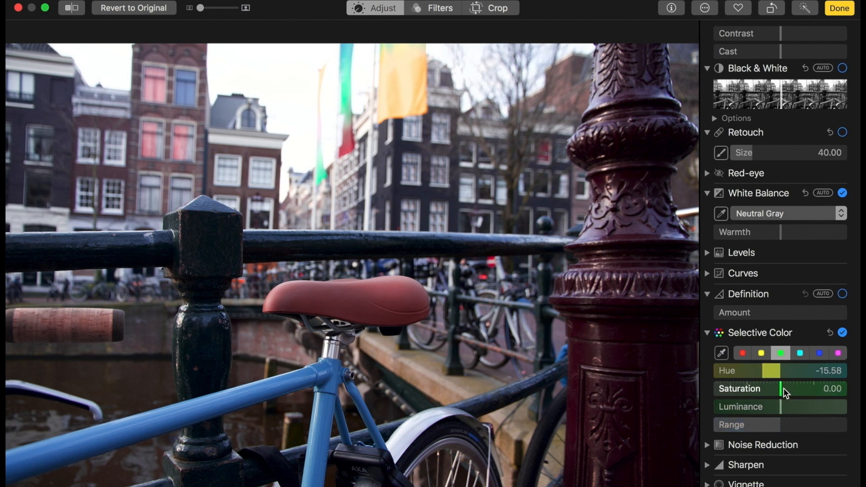
left_click_drag(783, 387, 784, 406)
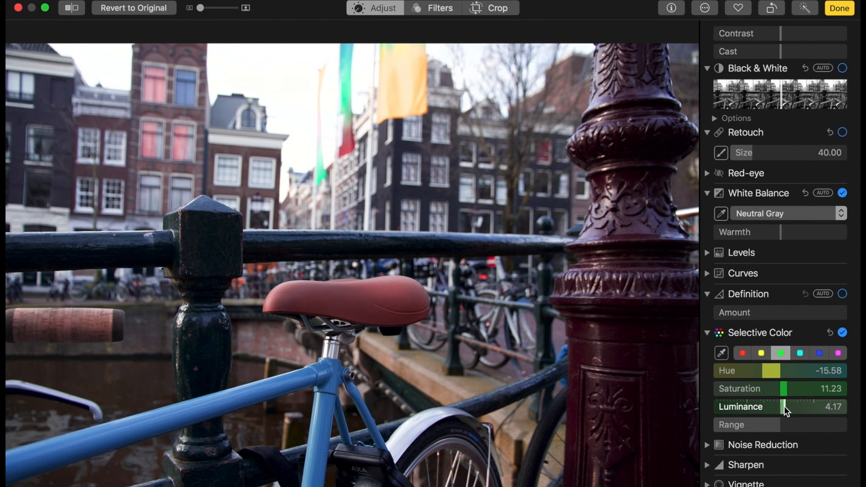
Set the cyans to hue 11.28, saturation -22.72, luminance -15.90, and the blues to hue -32.06, saturation -18.24, luminance -10.50
left_click(801, 352)
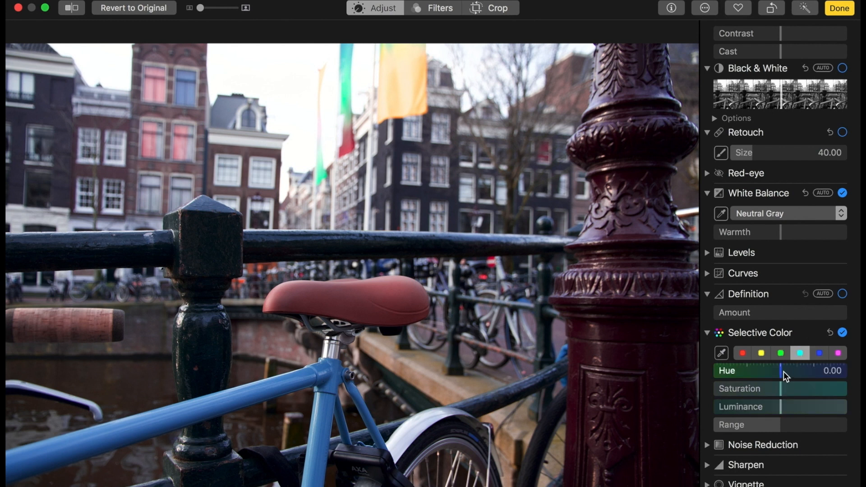
left_click_drag(784, 371, 765, 407)
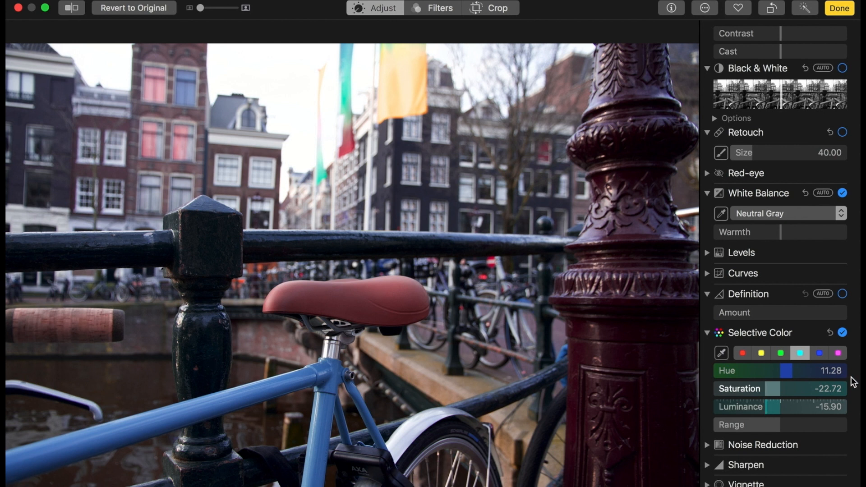
left_click(818, 352)
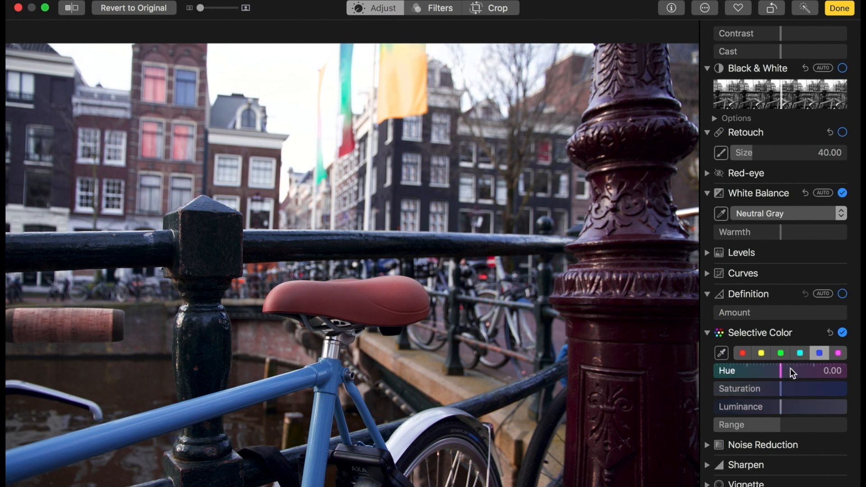
left_click_drag(784, 368, 745, 377)
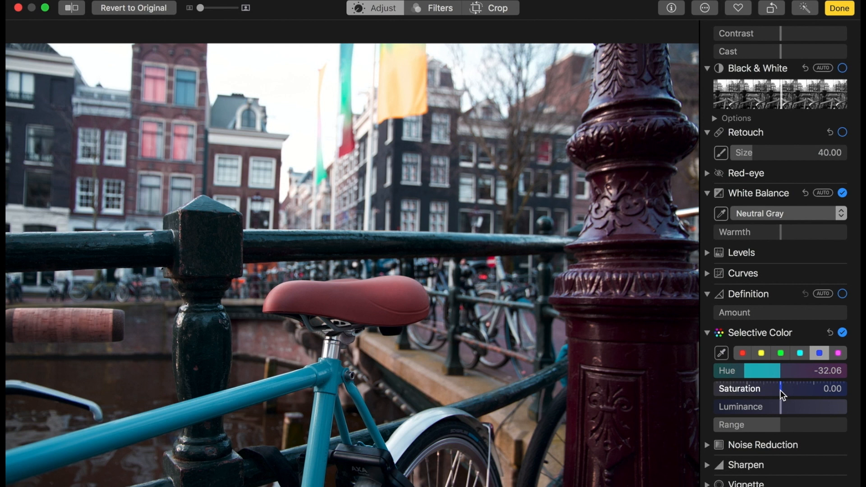
left_click_drag(781, 390, 770, 412)
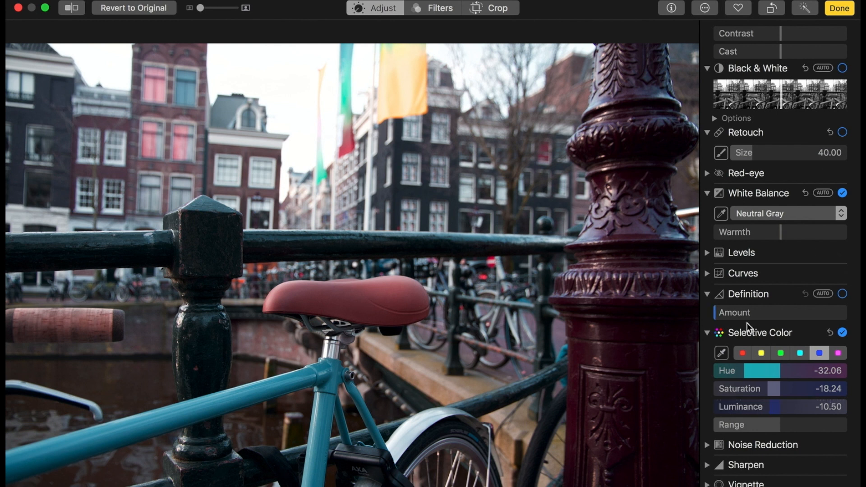
Raise the highlights slightly on the RGB curve and add an anchor point at the midtones
left_click(708, 332)
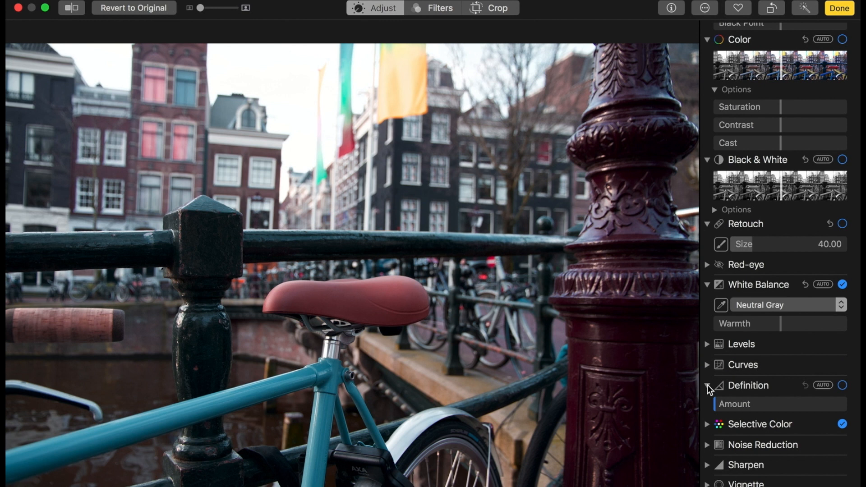
left_click(708, 385)
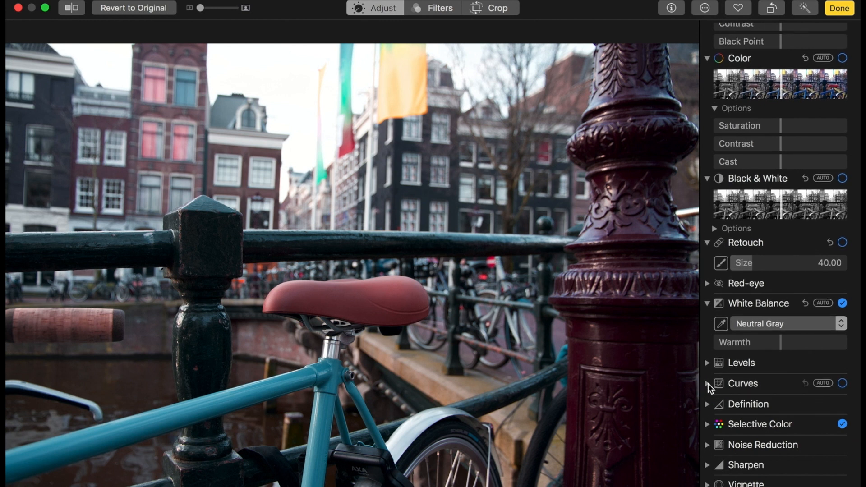
left_click(708, 383)
scroll(754, 394, "down", 5)
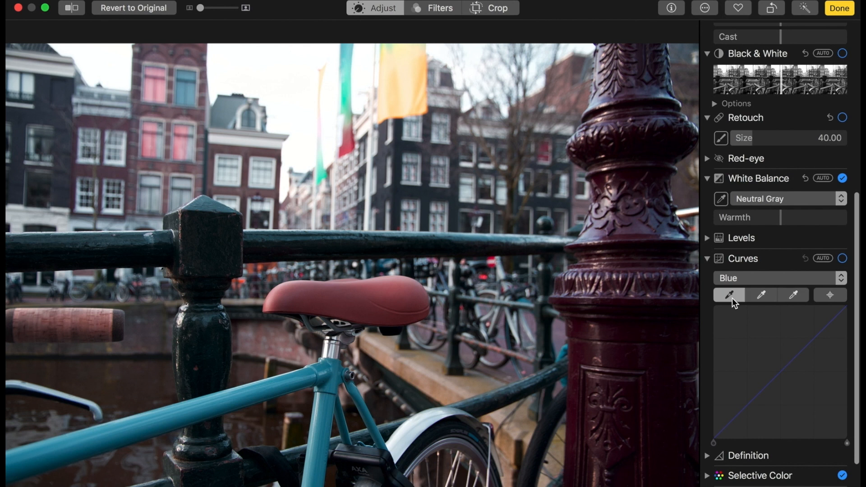
left_click(841, 278)
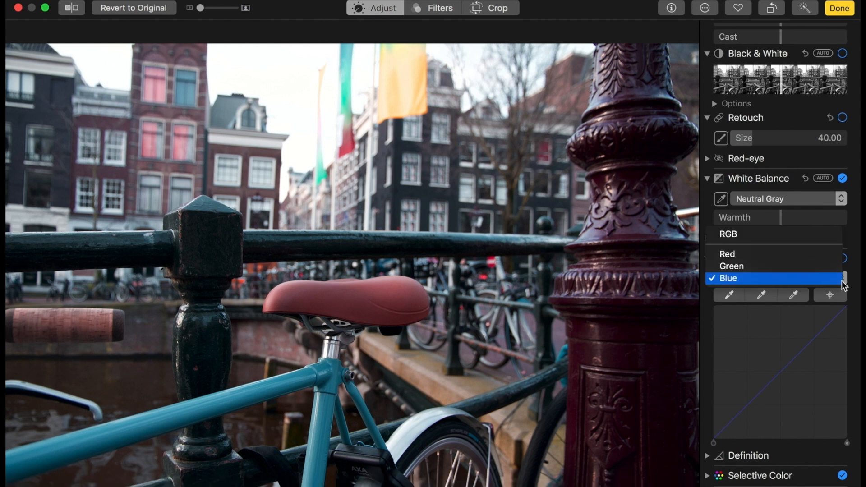
left_click(821, 237)
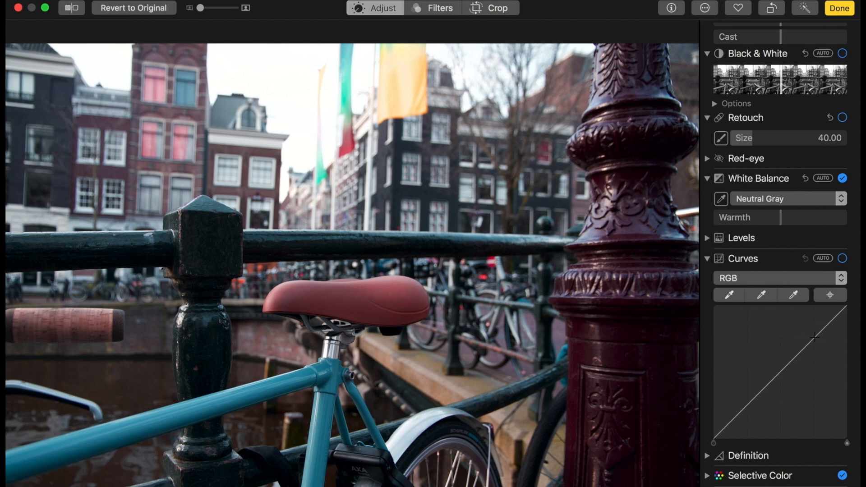
left_click_drag(815, 338, 815, 332)
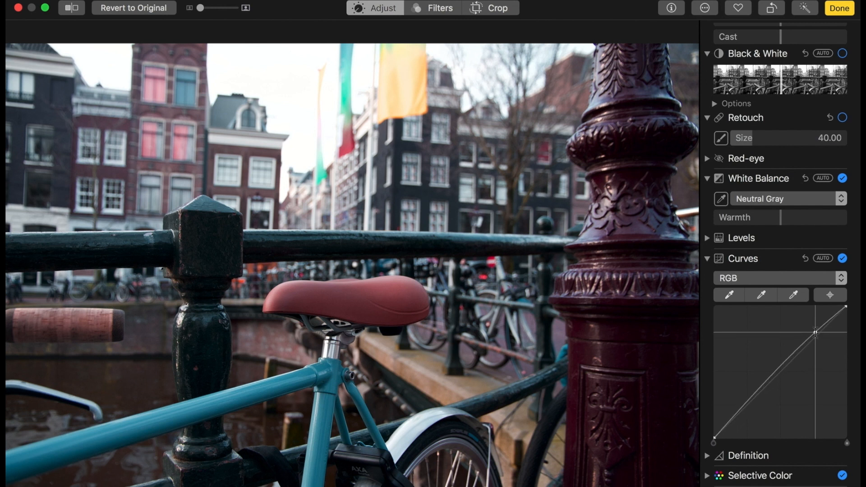
left_click(774, 376)
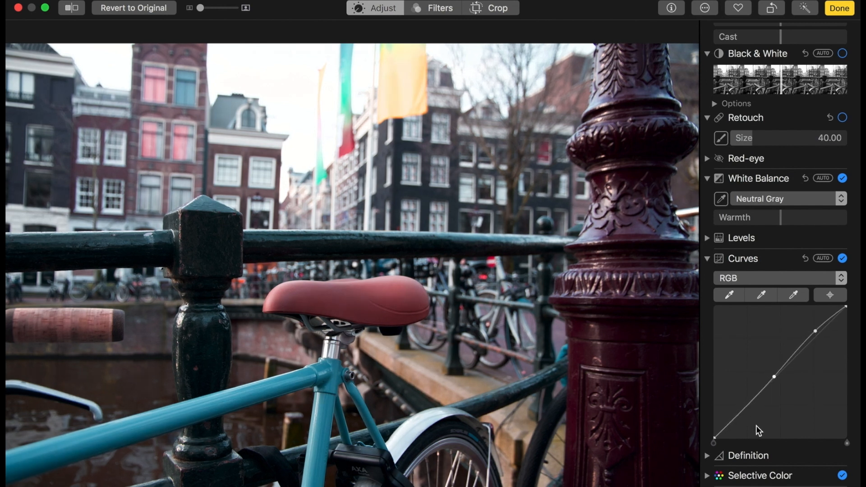
Add a lowered shadow point to the RGB curve and lift its black end point to fade the blacks
left_click_drag(738, 412, 714, 419)
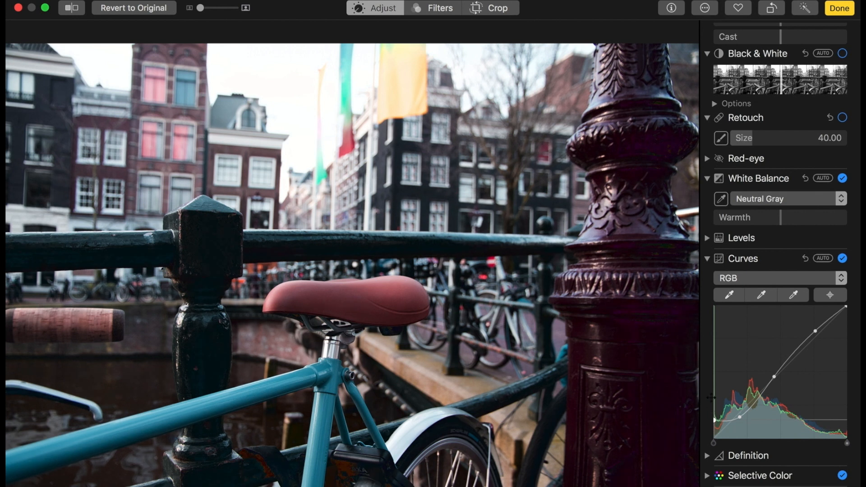
left_click_drag(707, 395, 710, 401)
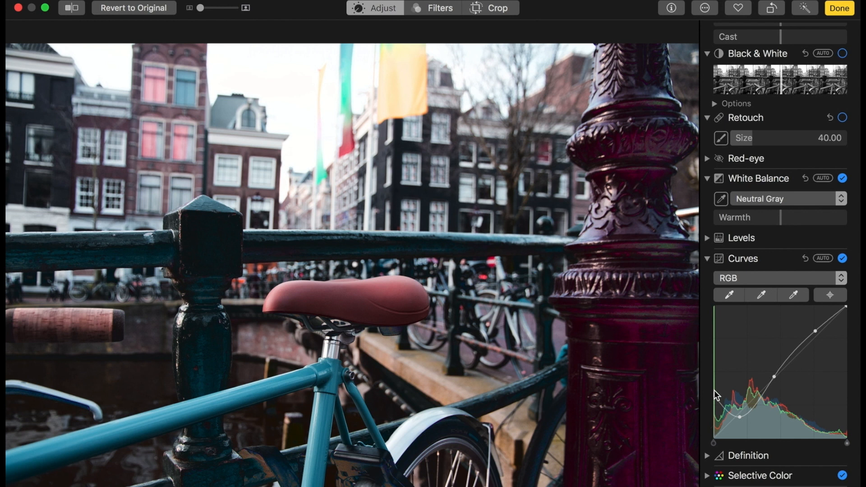
left_click_drag(714, 394, 713, 421)
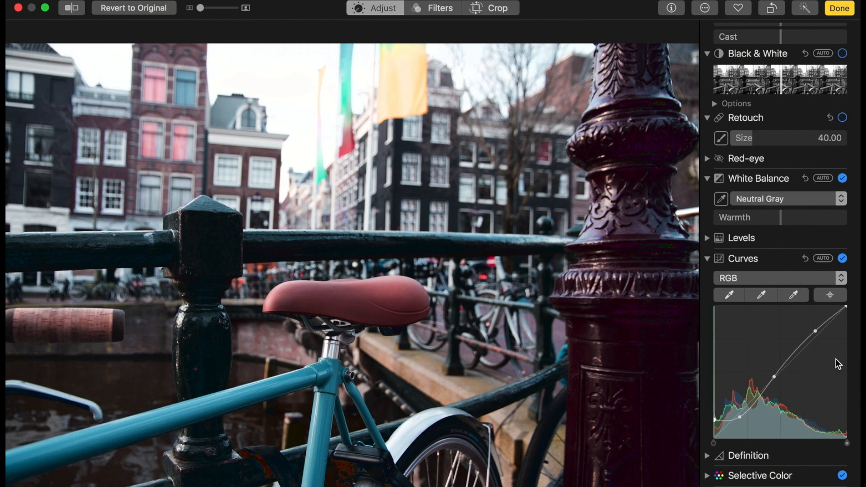
Add highlight, midtone and shadow points to the Red channel curve, raising the highlights slightly
left_click(812, 278)
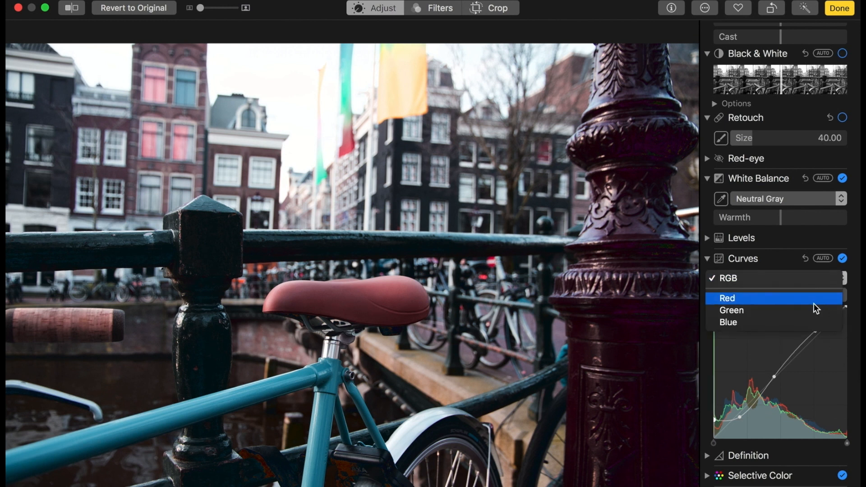
left_click(813, 302)
left_click(818, 332)
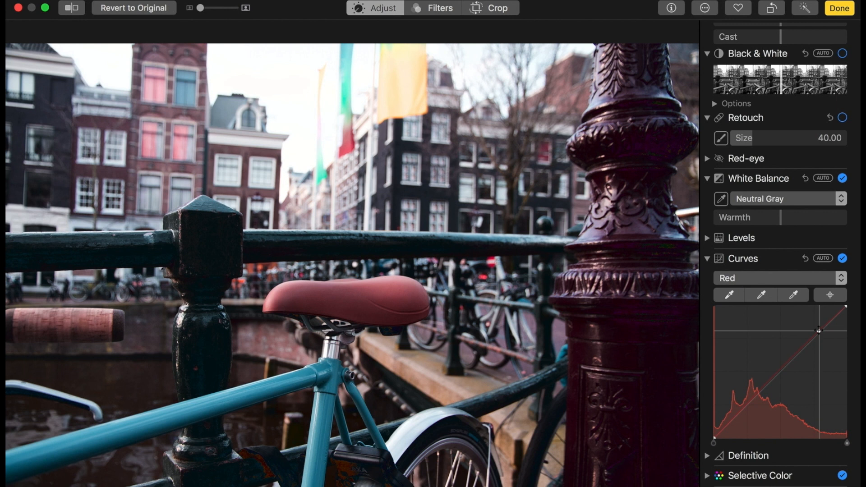
left_click(777, 374)
left_click(745, 409)
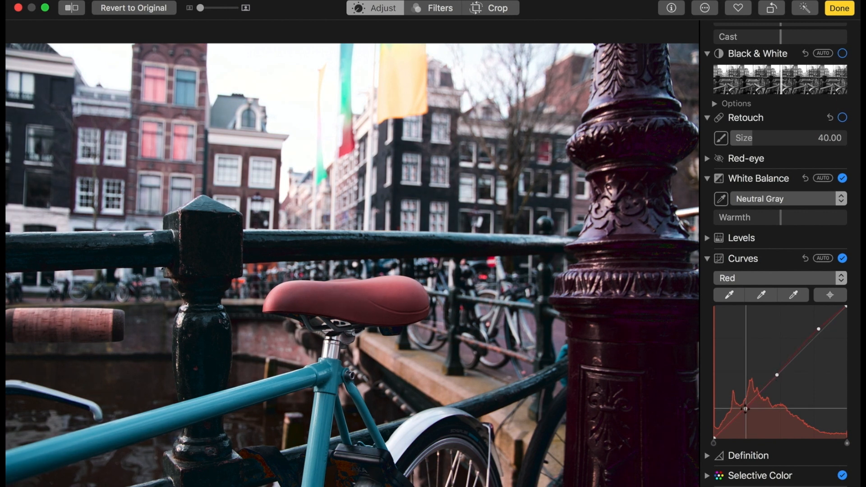
On the Green channel curve, raise the highlights slightly, anchor the midtones and lower the shadows a little
left_click(843, 279)
left_click(820, 290)
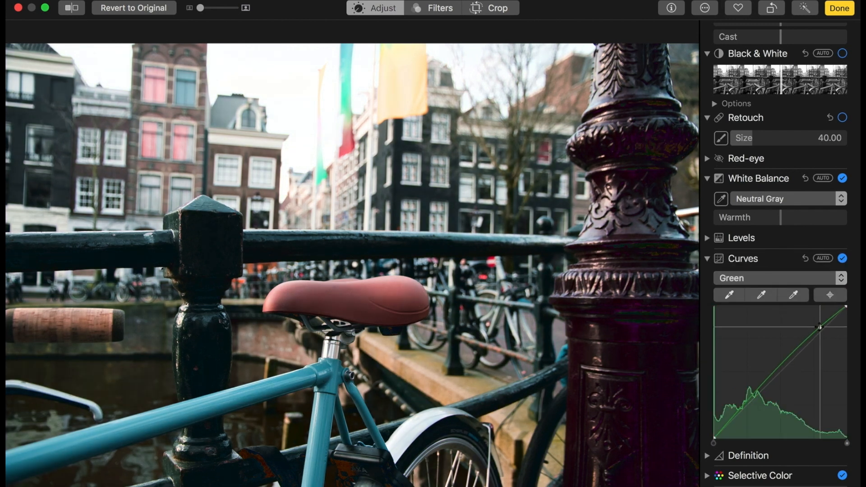
left_click_drag(820, 327, 820, 329)
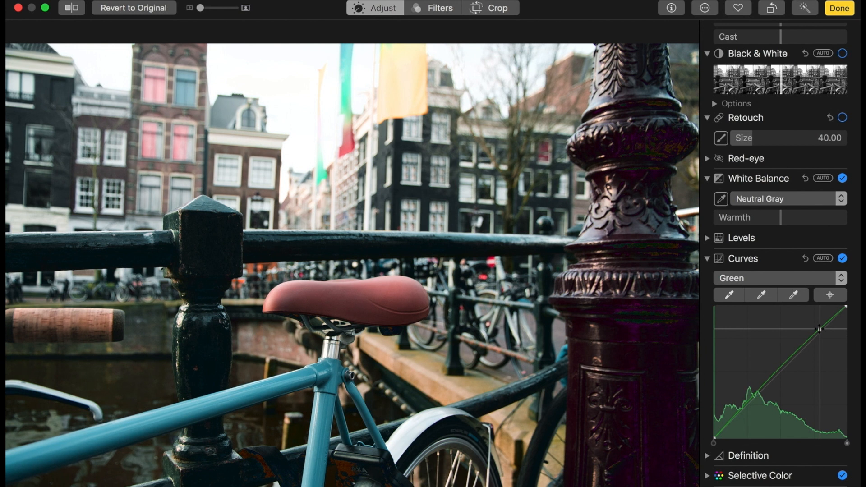
left_click(774, 376)
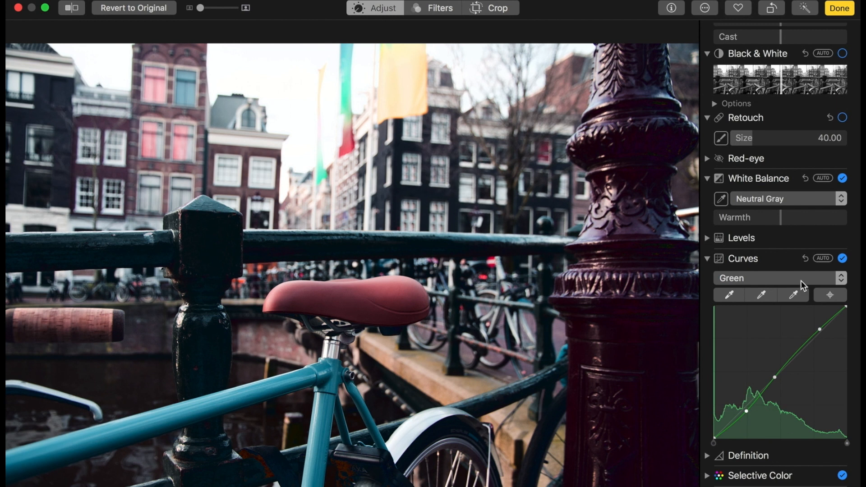
Add highlight, midtone and shadow points to the Blue channel curve, keeping them close to the diagonal
left_click(836, 279)
left_click(815, 290)
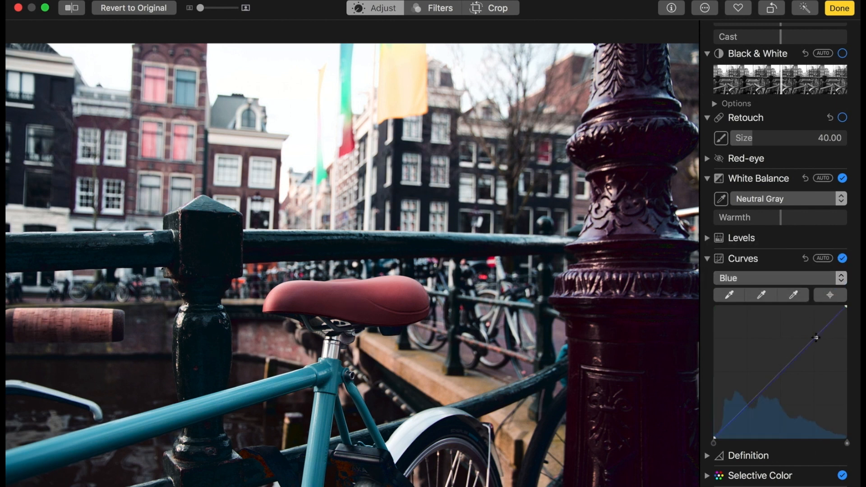
left_click(816, 336)
left_click(776, 375)
left_click(741, 412)
Collapse the Curves and Black & White adjustment sections
left_click(711, 258)
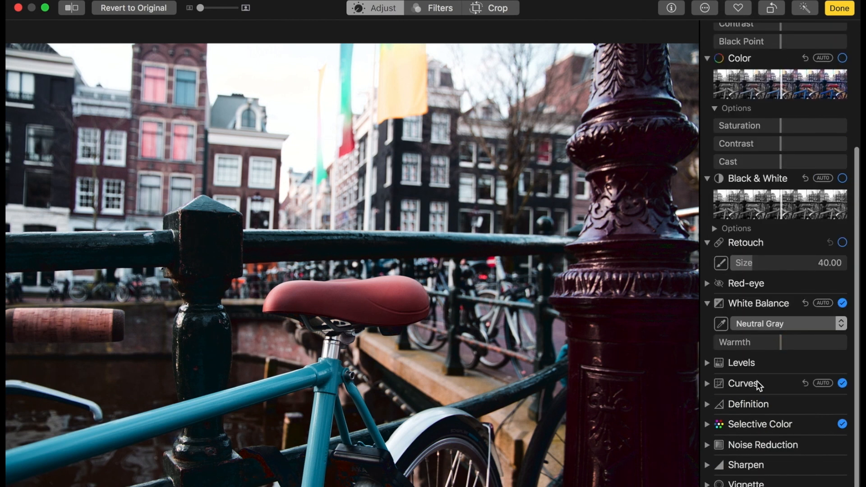
scroll(758, 385, "up", 5)
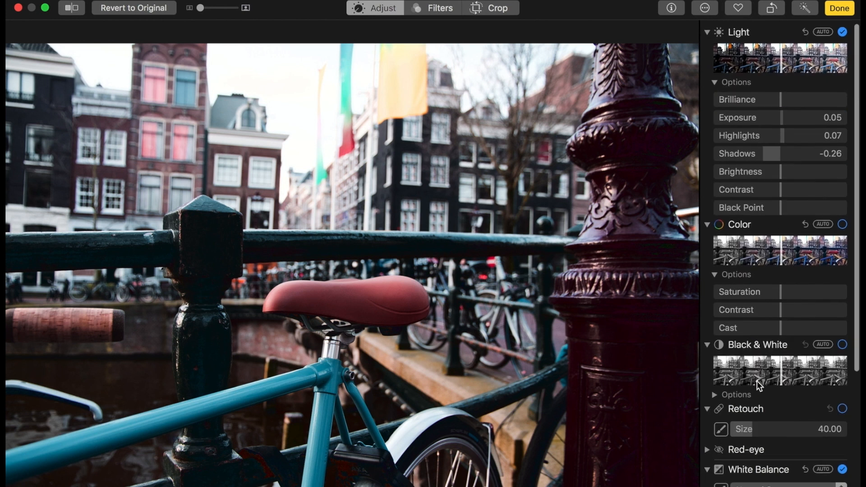
left_click(707, 345)
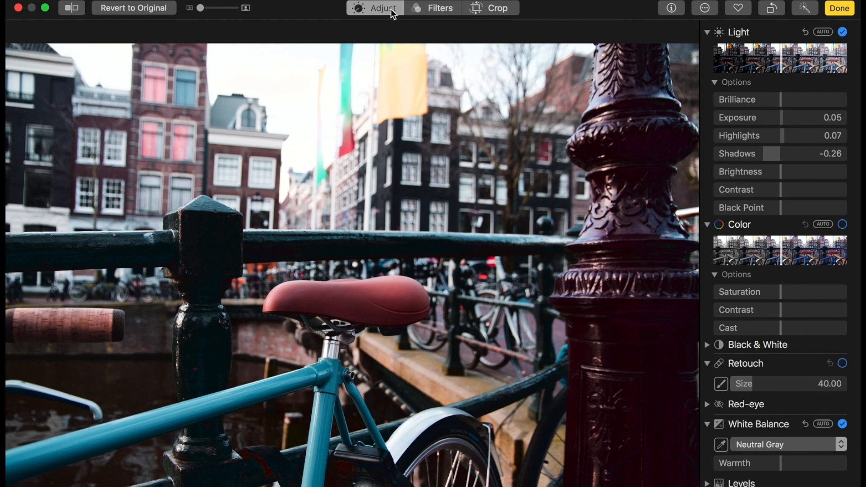
Crop a strip off the top of the photo at full width, and finish editing
left_click(481, 14)
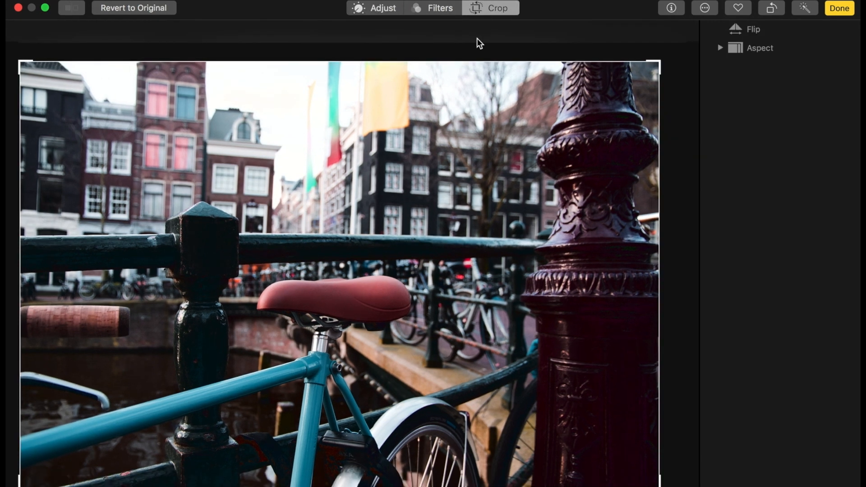
left_click(720, 48)
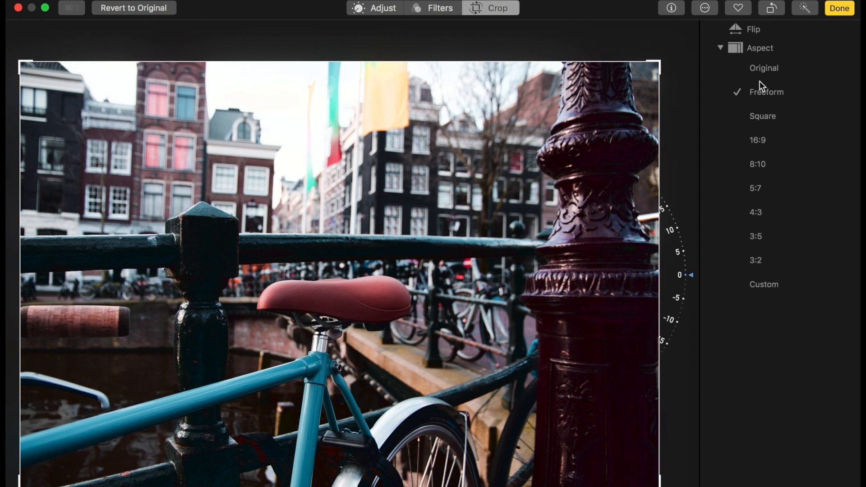
left_click(720, 48)
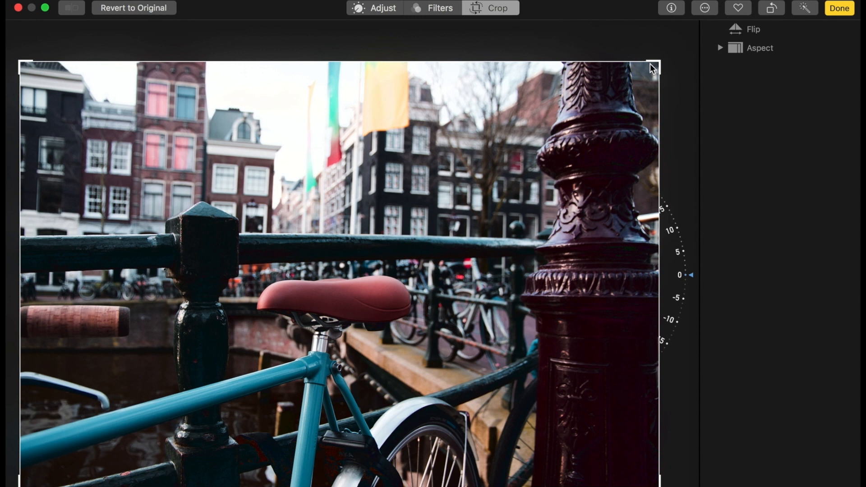
left_click_drag(652, 68, 659, 96)
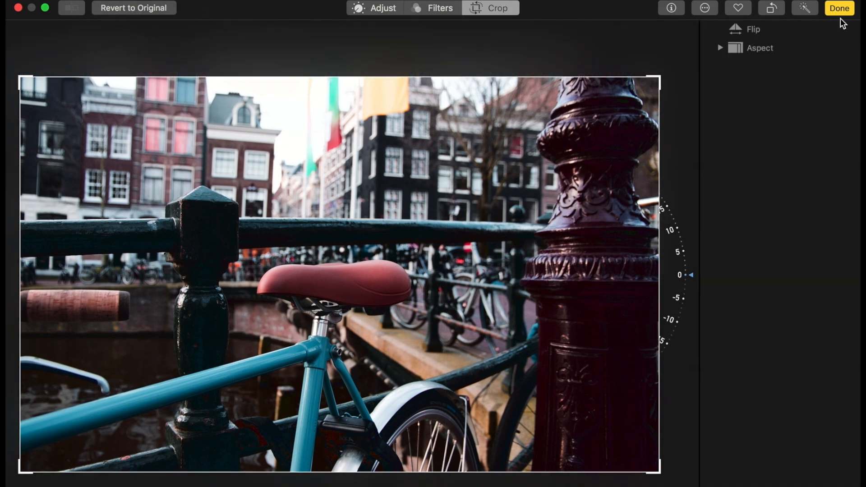
left_click(849, 10)
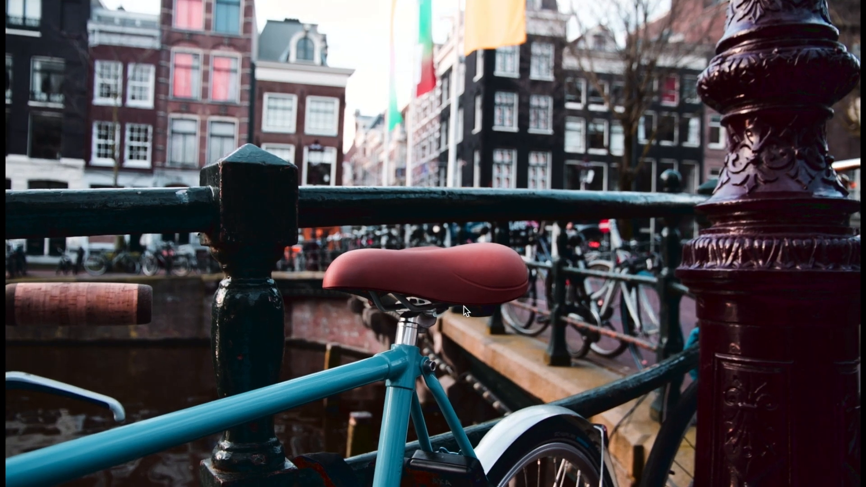
mouse_move(212, 2)
mouse_move(76, 14)
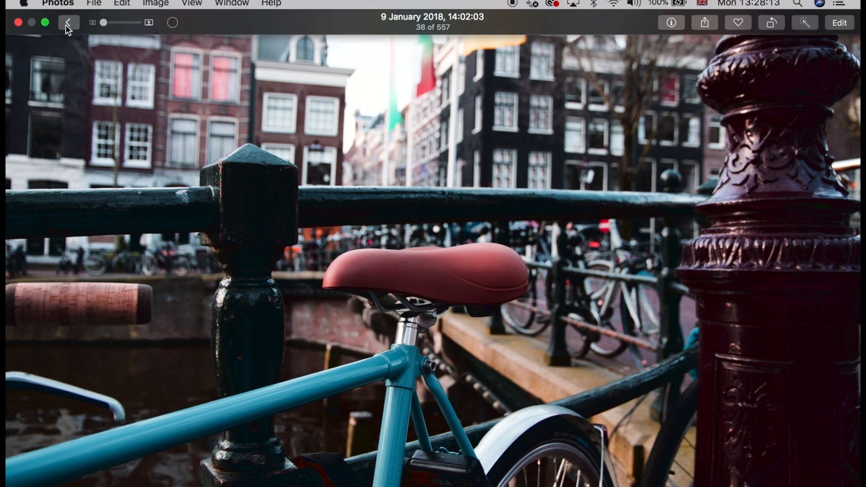